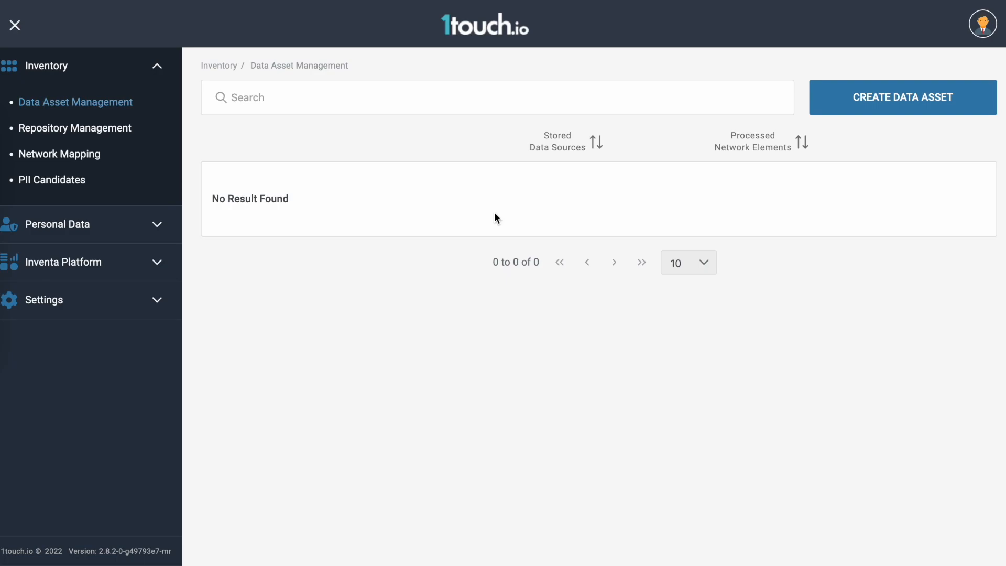
# Open the Repository Credentials page in the Repository Management settings.
pyautogui.click(149, 297)
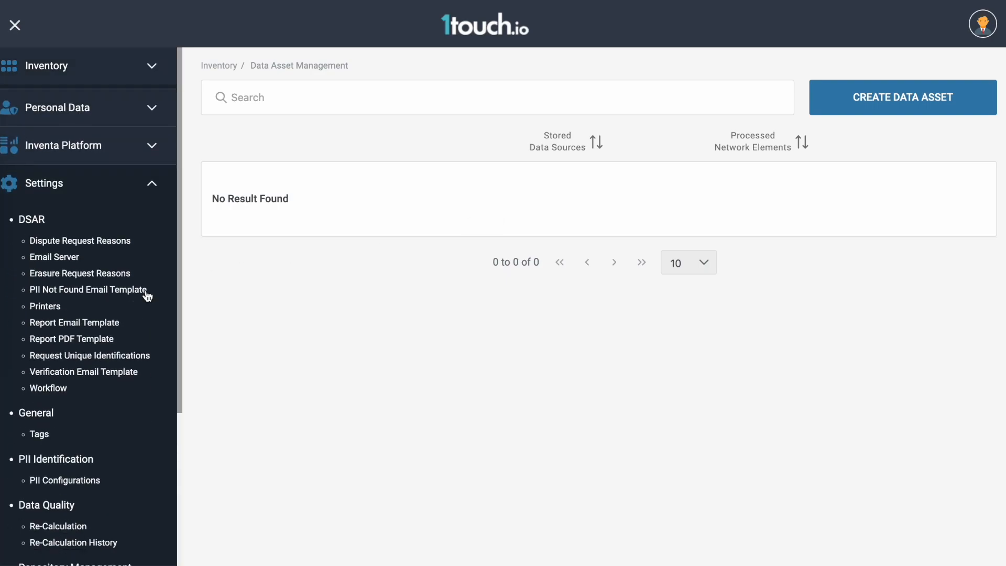
pyautogui.scroll(-2, 147, 295)
pyautogui.scroll(-1, 147, 294)
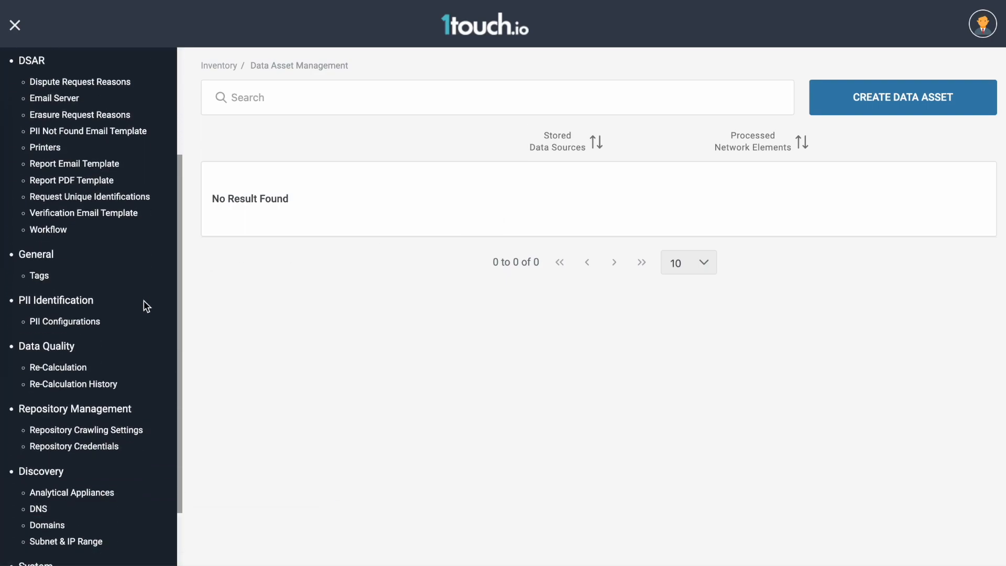
pyautogui.click(91, 450)
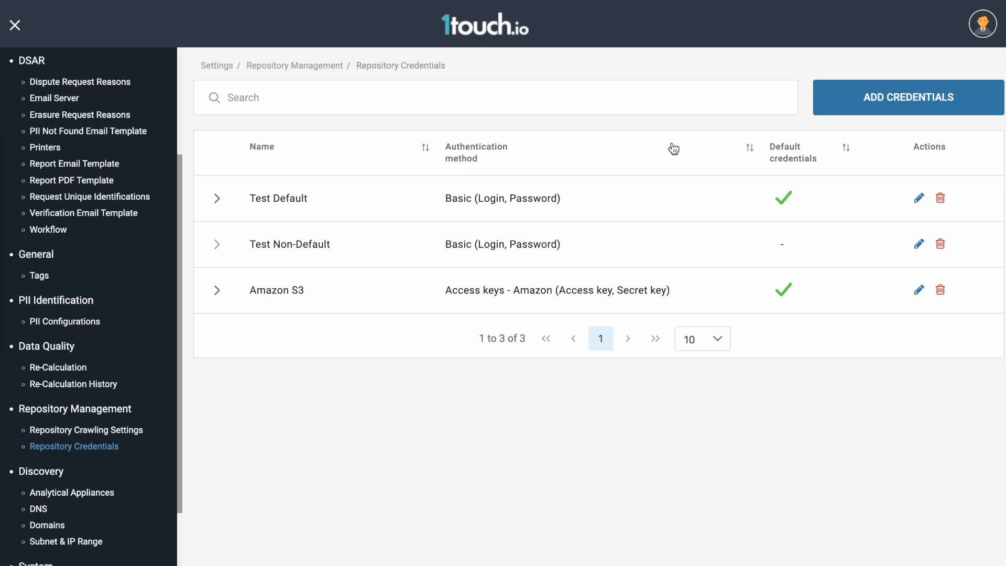
# Start new repository credentials named "Google DB" with the Basic (Login, Password) authentication method.
pyautogui.click(866, 101)
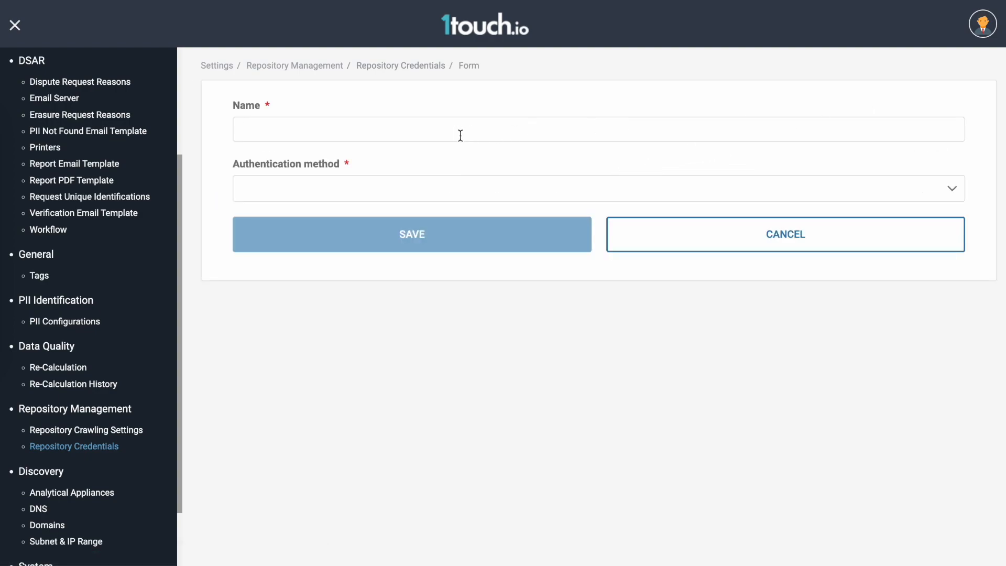
pyautogui.write('Google DB')
pyautogui.click(429, 191)
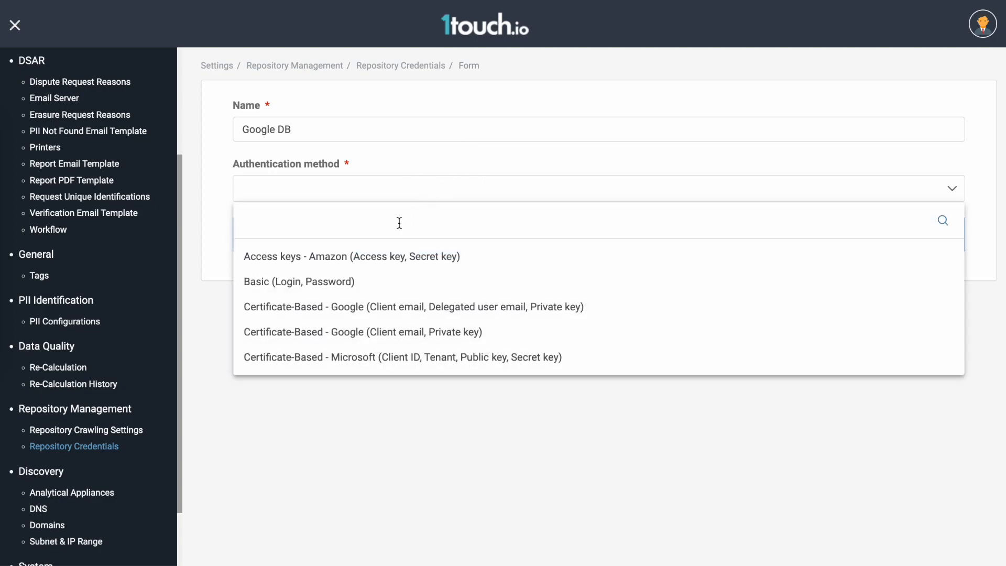
pyautogui.click(343, 281)
# Review the list of products compliant with the Basic authentication method and collapse it again.
pyautogui.click(348, 224)
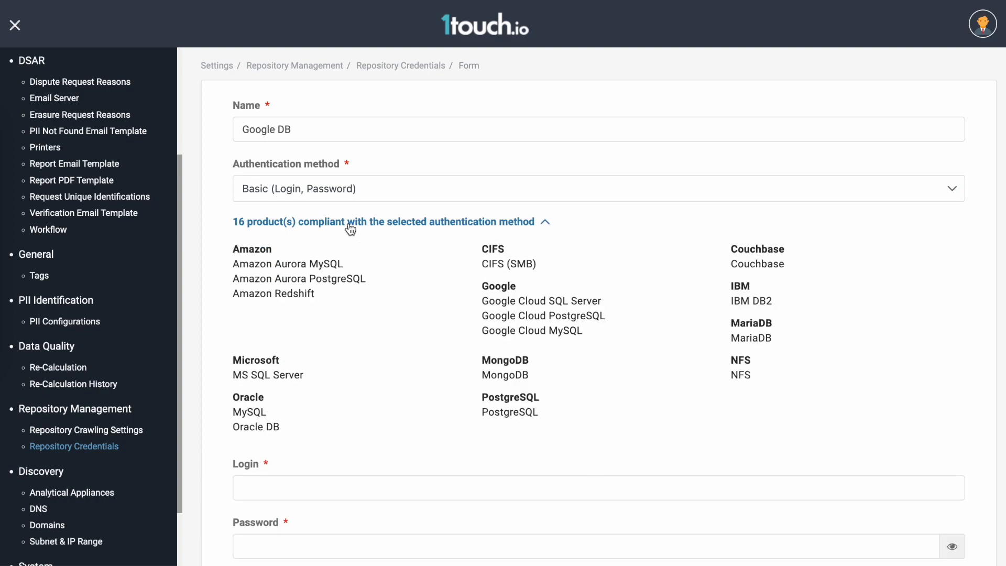
pyautogui.scroll(-1, 350, 229)
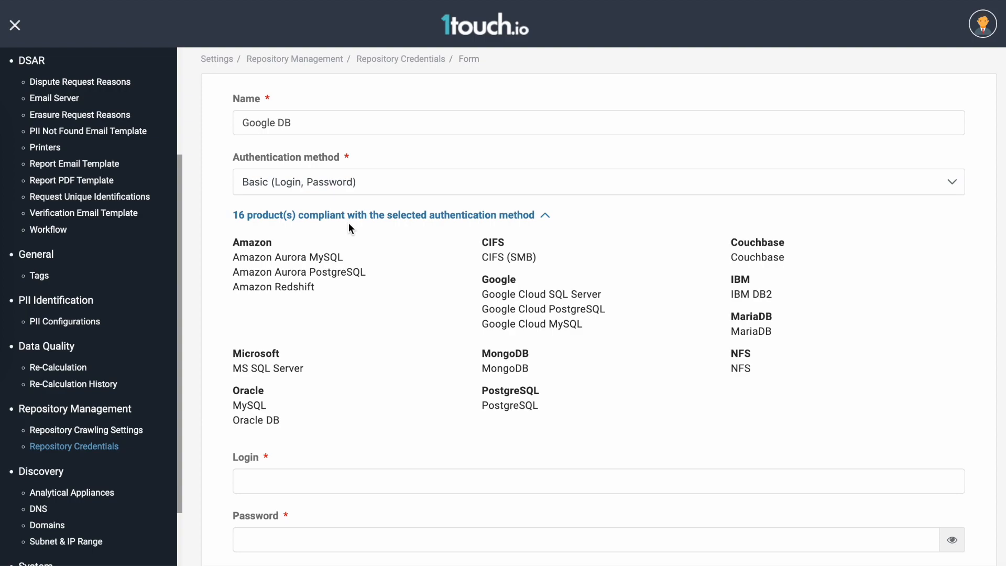
pyautogui.scroll(-2, 130, 388)
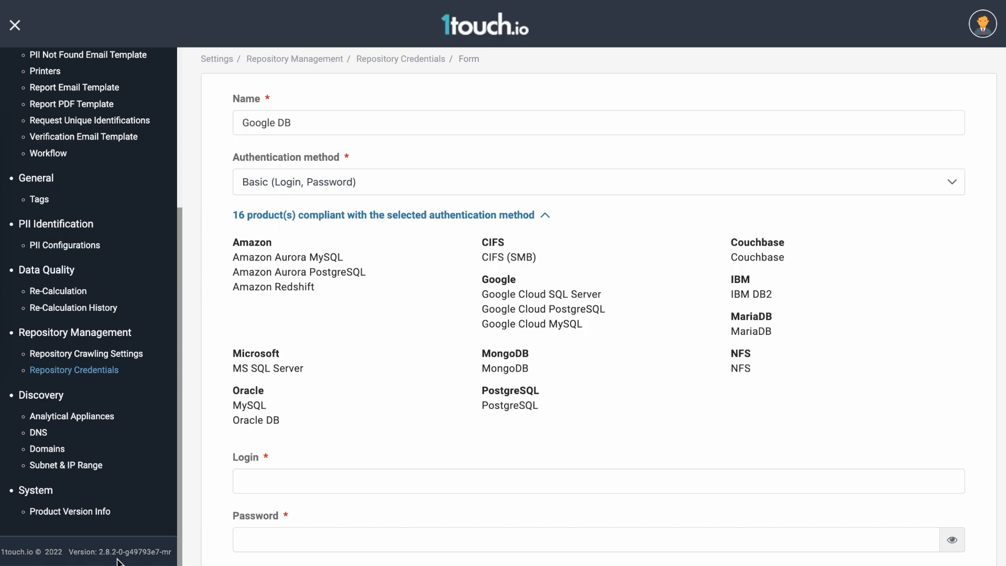
pyautogui.moveTo(69, 551); pyautogui.dragTo(123, 549)
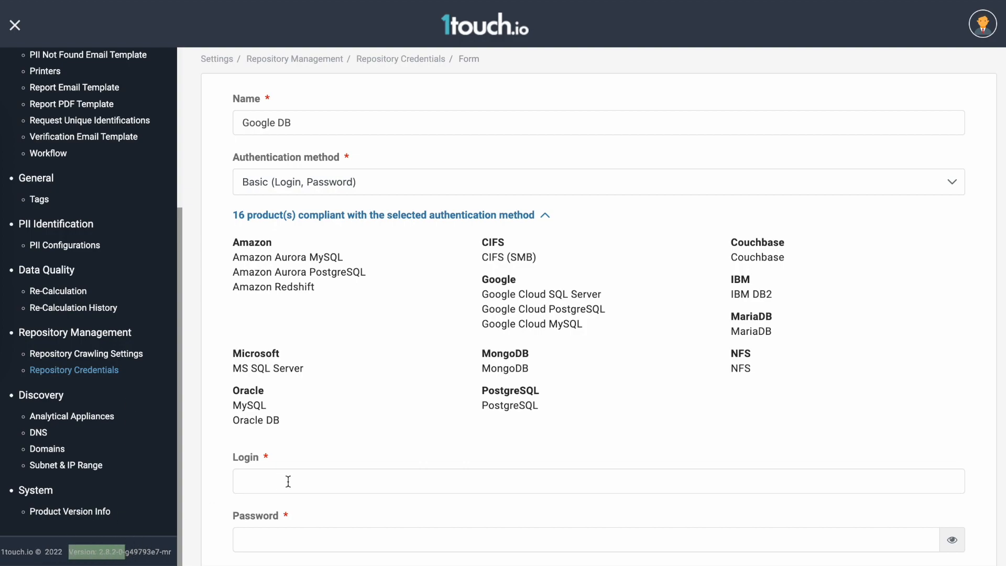
pyautogui.click(454, 220)
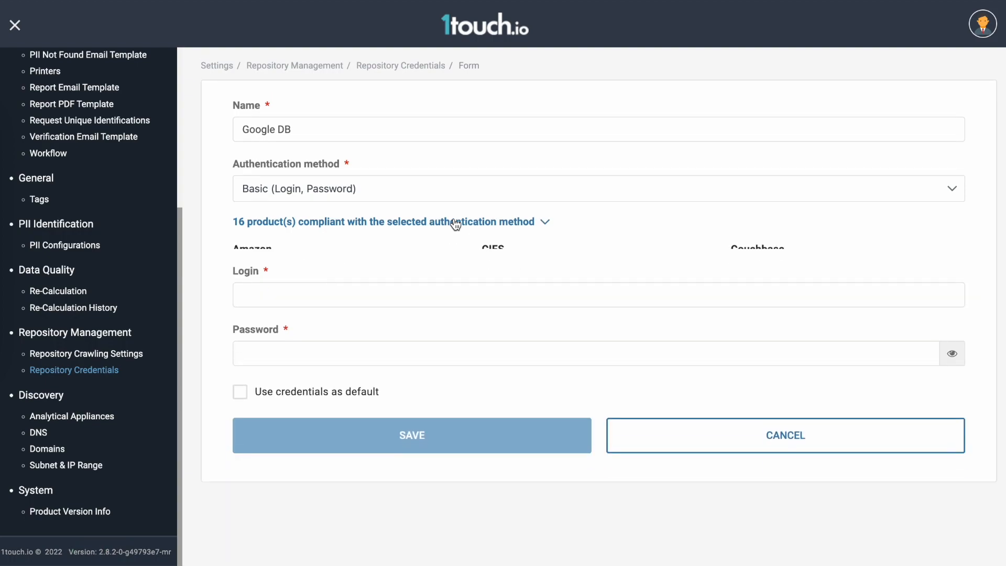
# Enter inventauser as the login for the Google DB credentials and paste the account password.
pyautogui.click(325, 281)
pyautogui.write('inventauser')
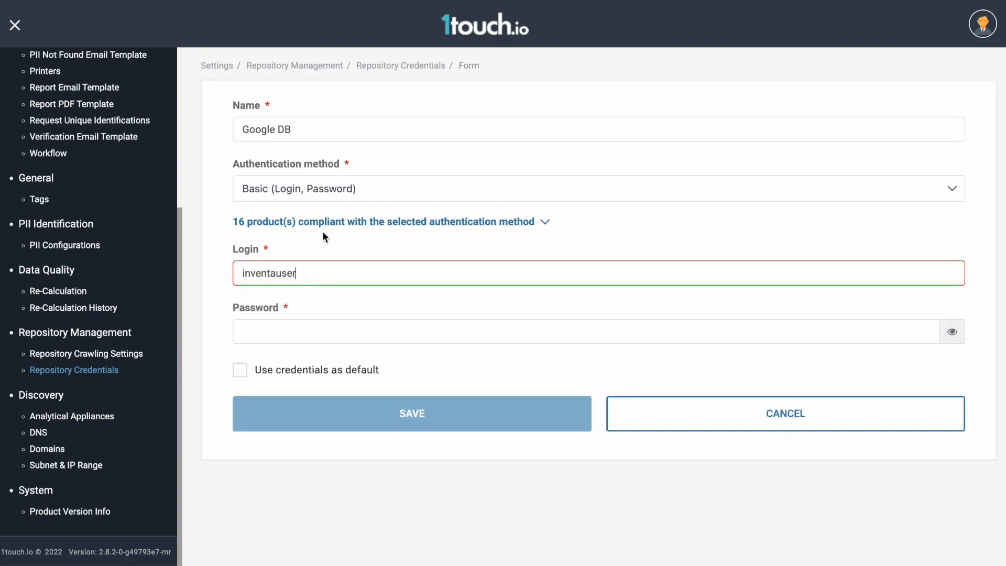
pyautogui.click(273, 322)
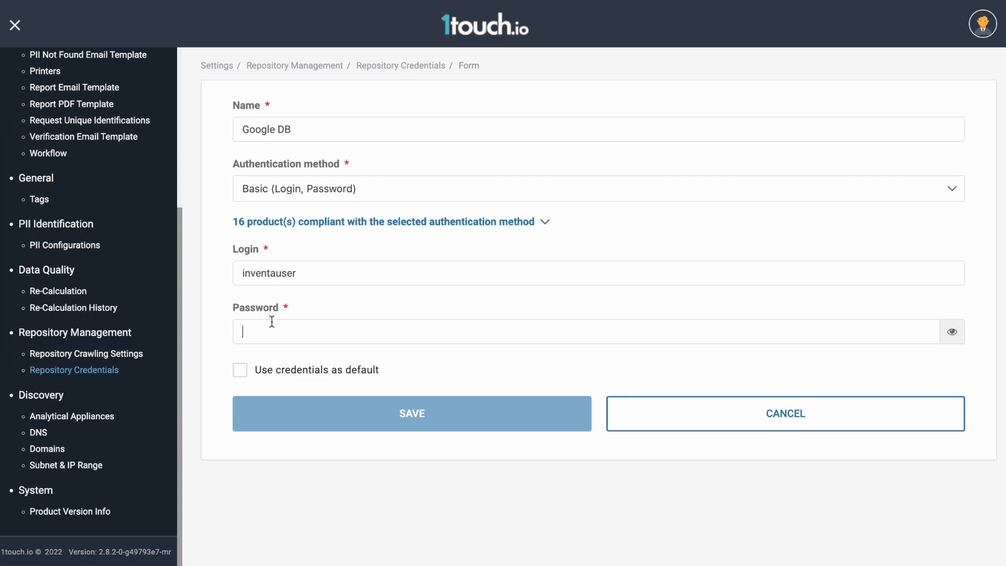
pyautogui.click(323, 283)
pyautogui.hotkey('ctrl', 'v')
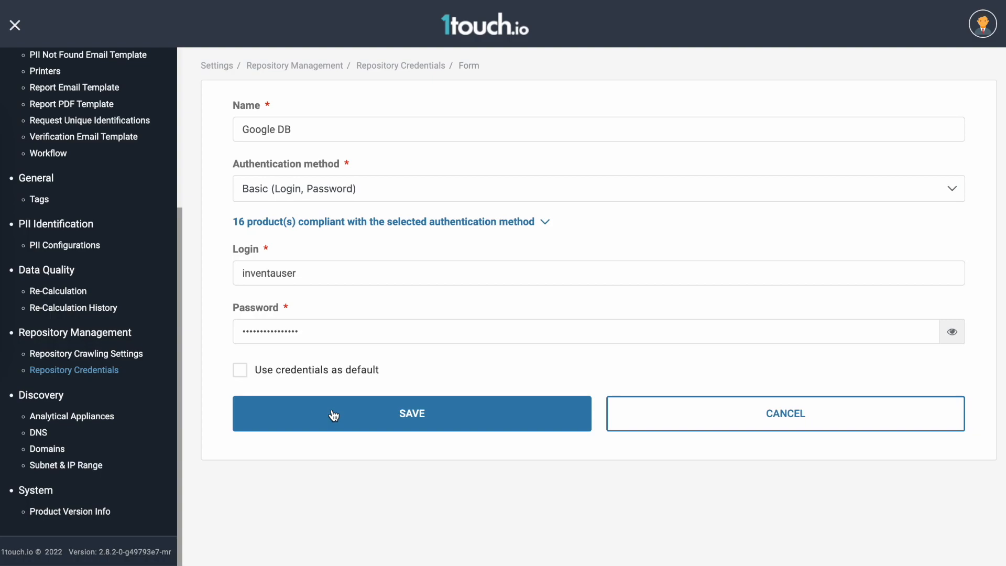
# Set the Google DB credentials as default and assign them to the core appliance only.
pyautogui.click(242, 373)
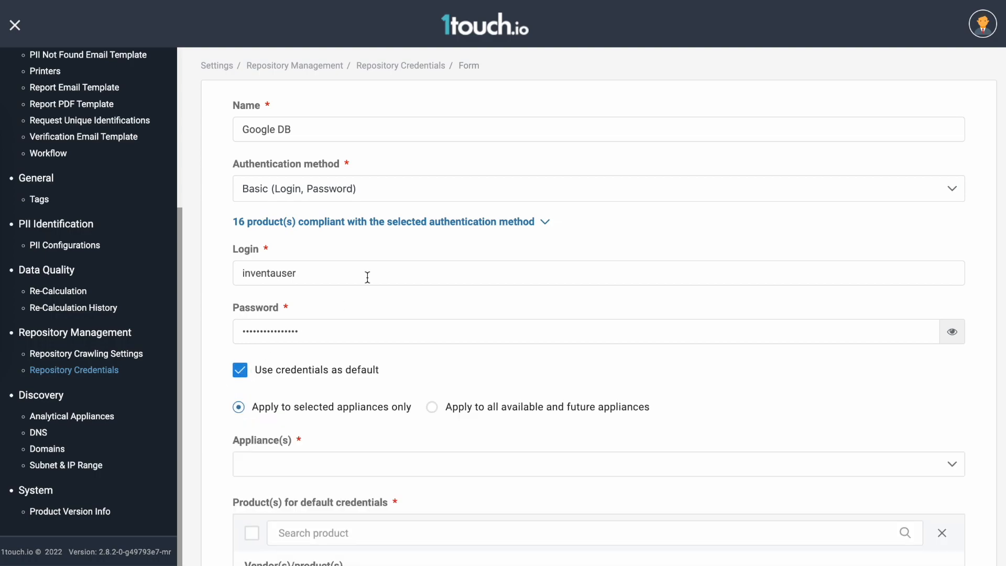
pyautogui.scroll(-5, 424, 242)
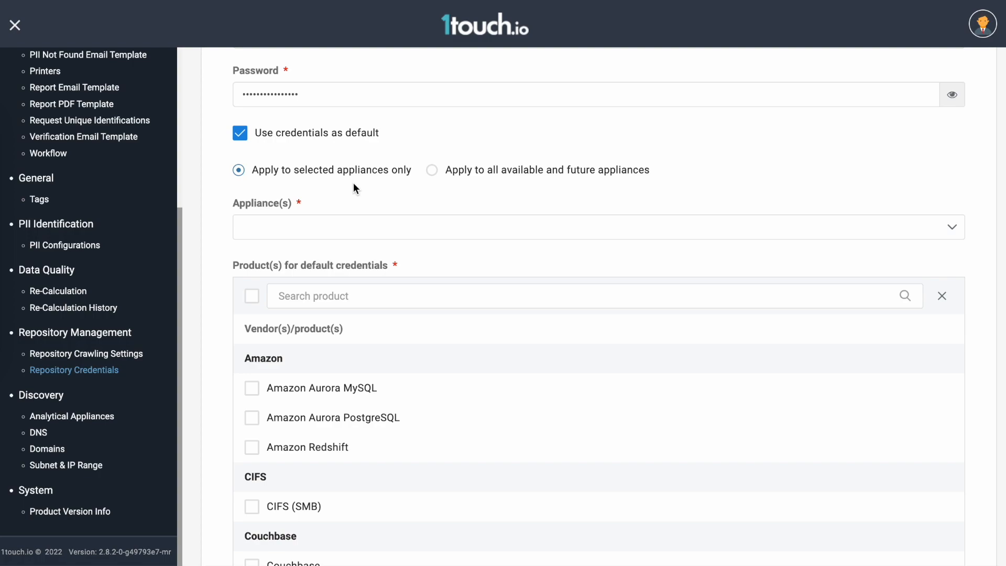
pyautogui.click(291, 231)
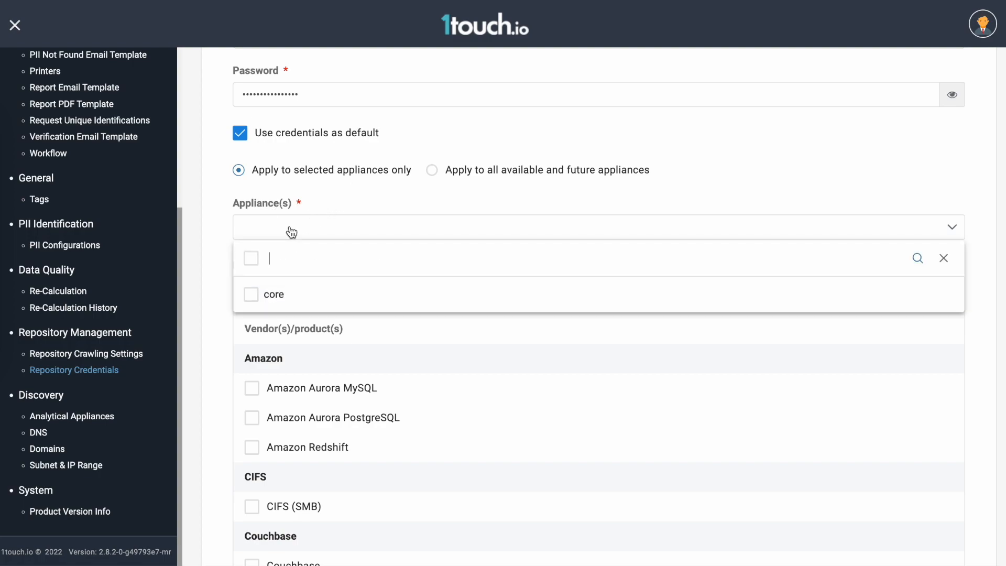
pyautogui.click(260, 263)
pyautogui.click(215, 220)
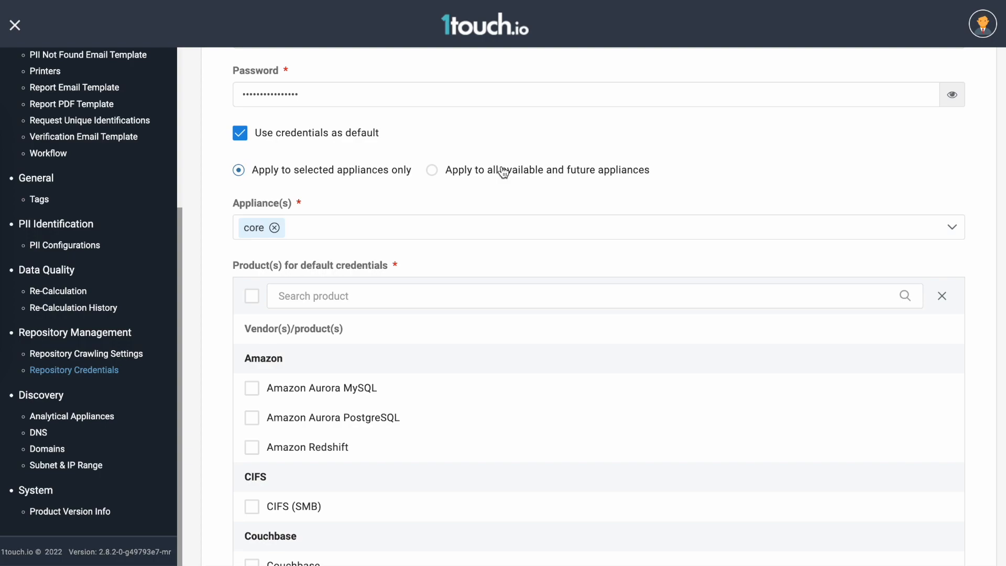
# Select Google Cloud SQL Server, PostgreSQL and MySQL as the default credential products and save the credentials.
pyautogui.scroll(-4, 404, 230)
pyautogui.click(338, 119)
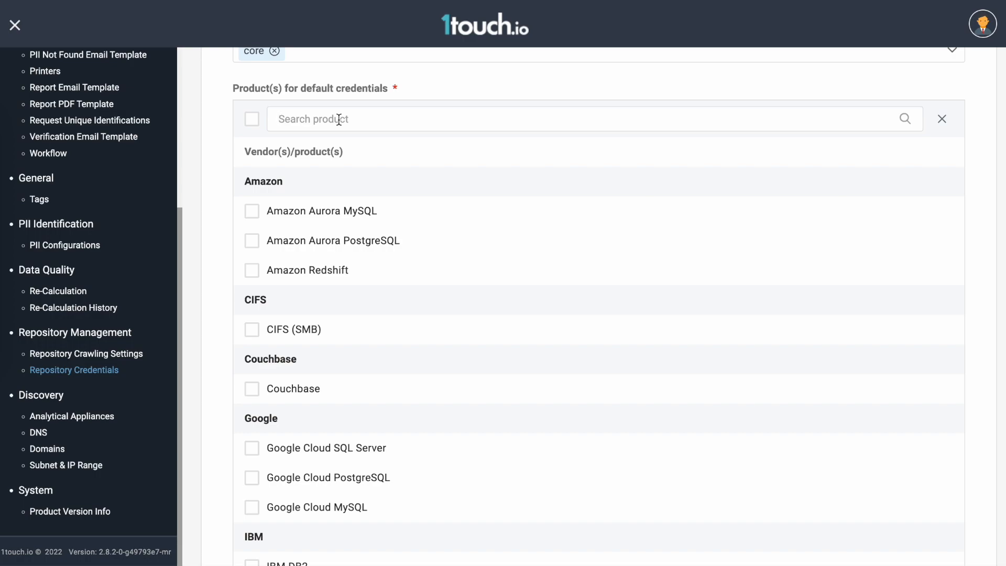
pyautogui.write('googl')
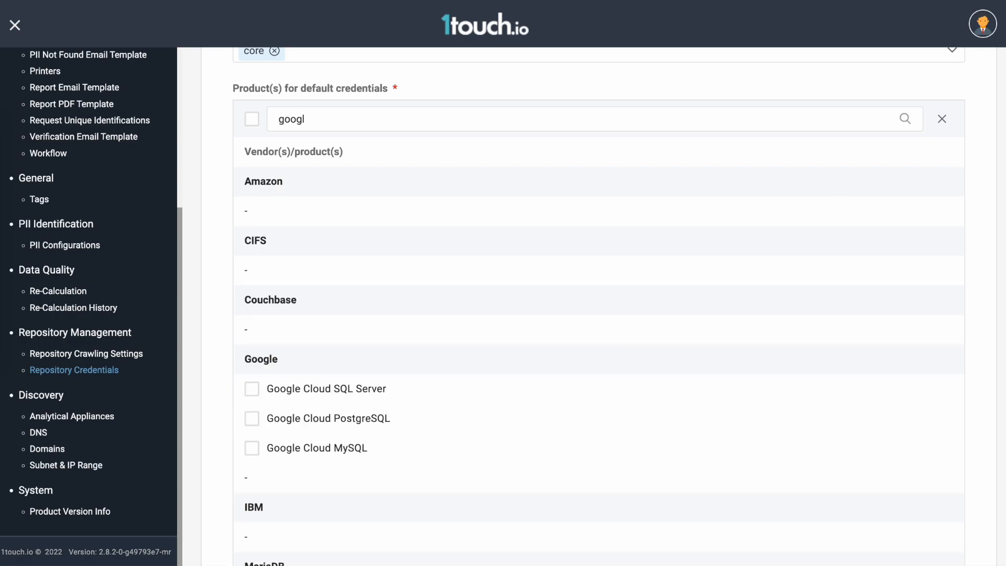
pyautogui.scroll(-2, 344, 296)
pyautogui.click(251, 323)
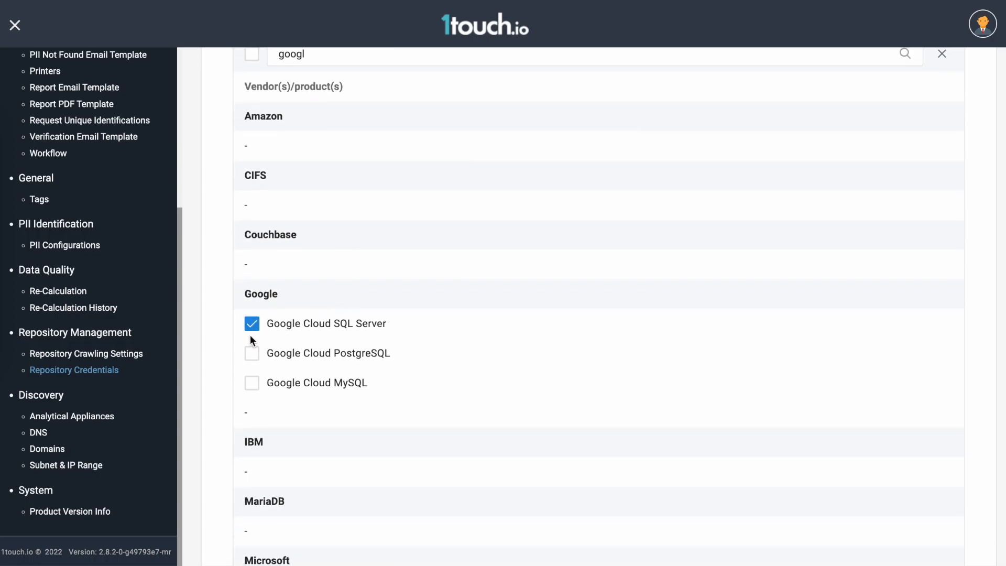
pyautogui.click(252, 359)
pyautogui.click(251, 384)
pyautogui.scroll(-7, 312, 437)
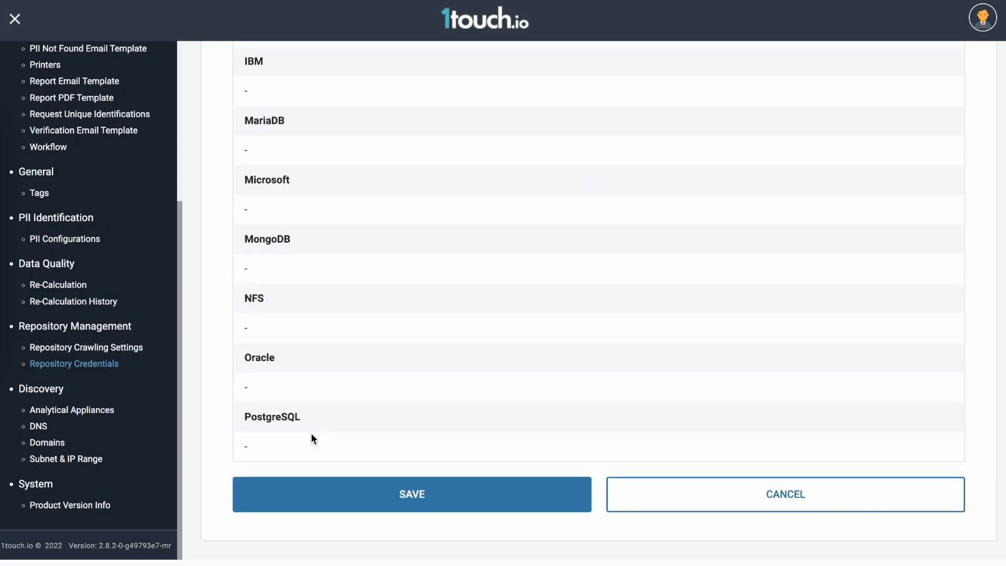
pyautogui.click(311, 493)
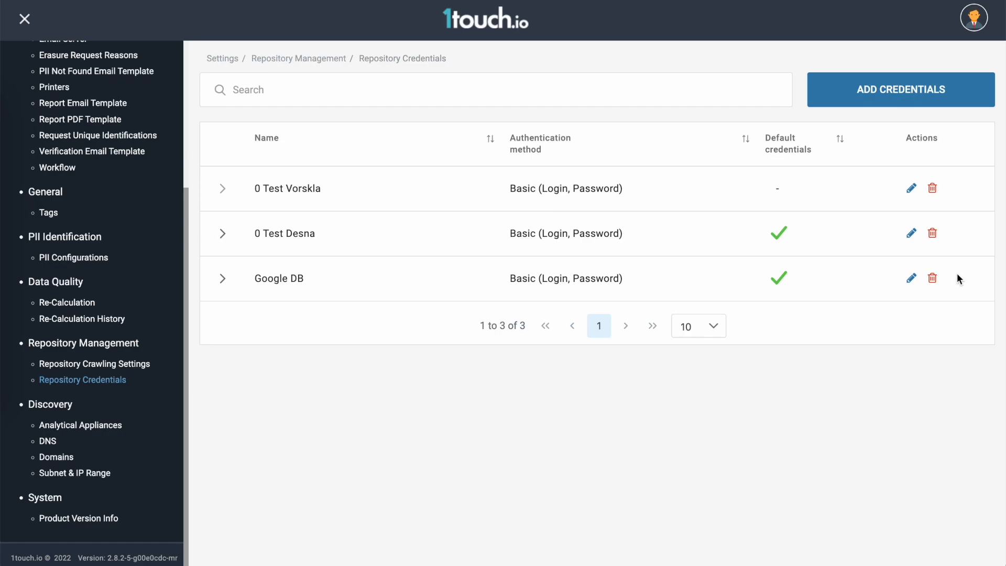
# Request deletion of the Google DB credentials and cancel the request.
pyautogui.click(933, 280)
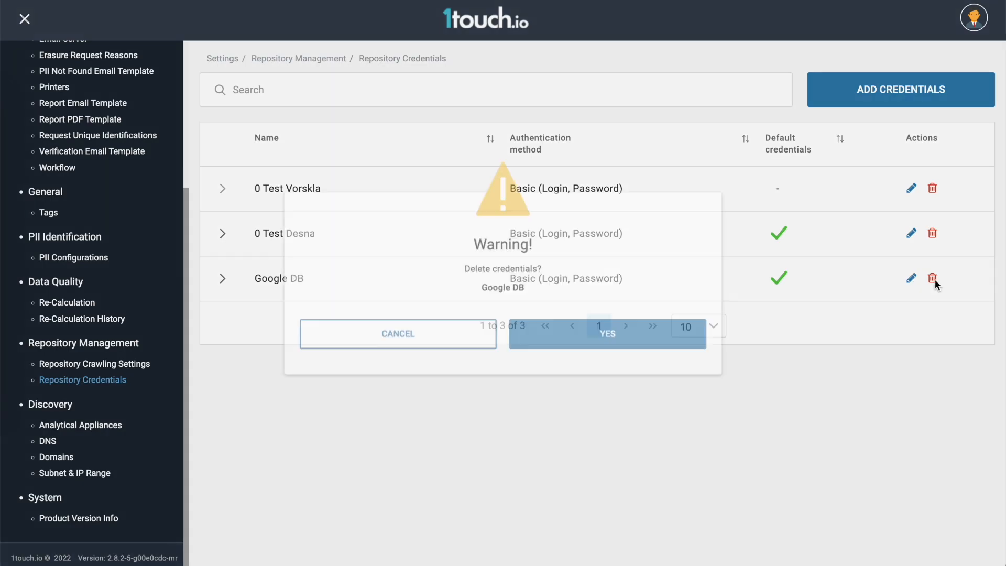
pyautogui.click(448, 348)
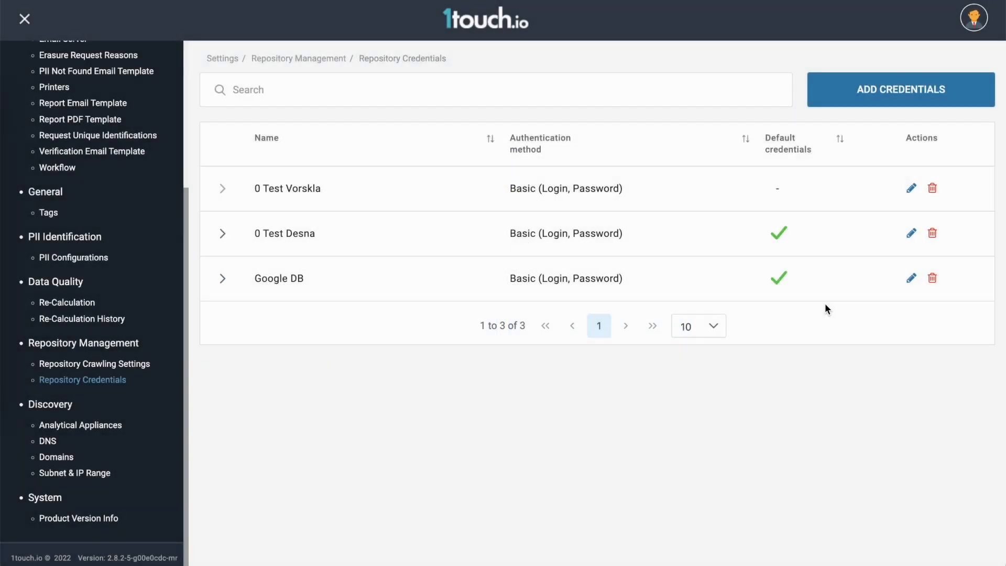
# Try editing the Google DB credentials with name Google DB1 and login inventauser1, open the password change, and discard the edits.
pyautogui.click(912, 281)
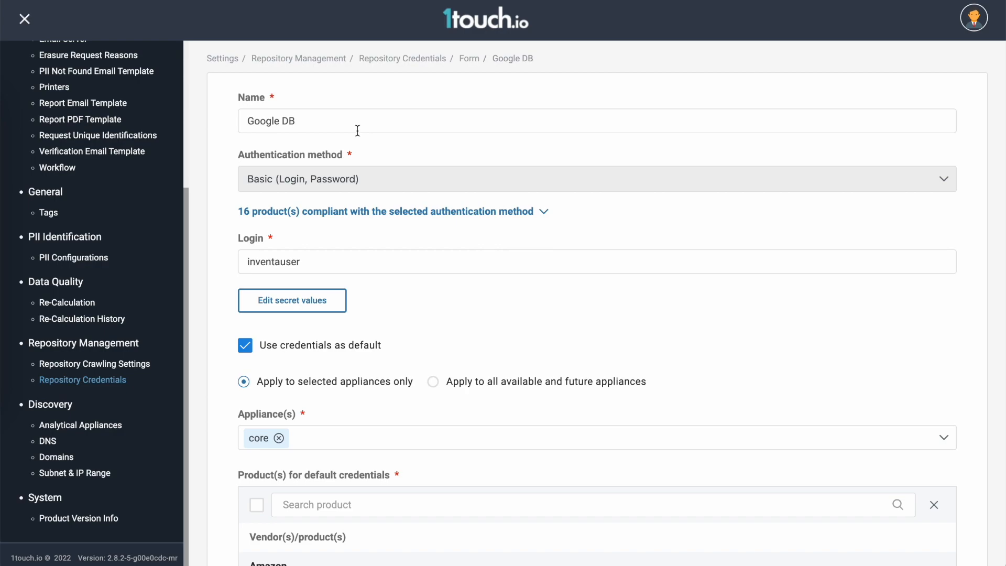
pyautogui.write('1')
pyautogui.click(319, 255)
pyautogui.click(314, 308)
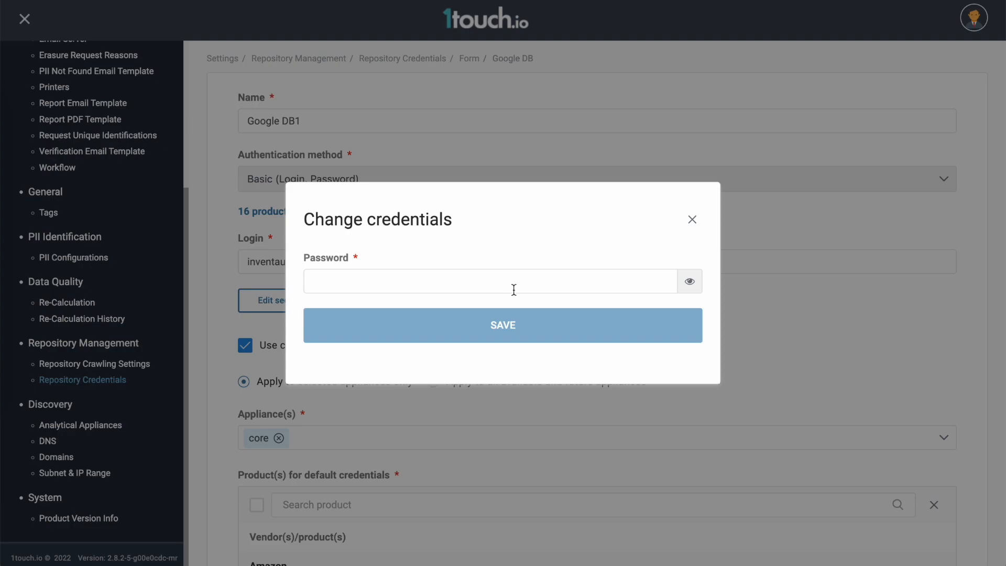
pyautogui.click(690, 220)
pyautogui.scroll(-15, 460, 262)
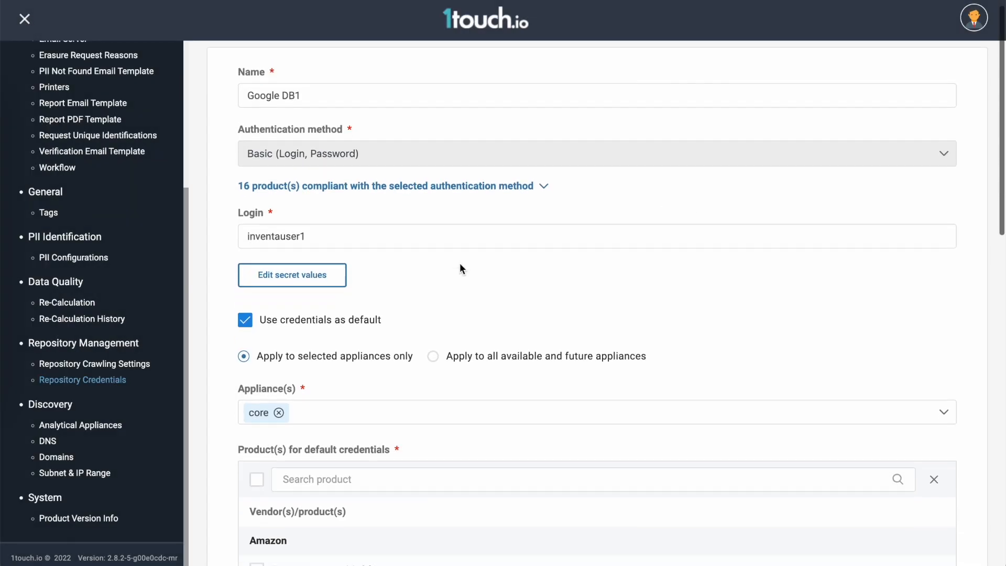
pyautogui.click(702, 498)
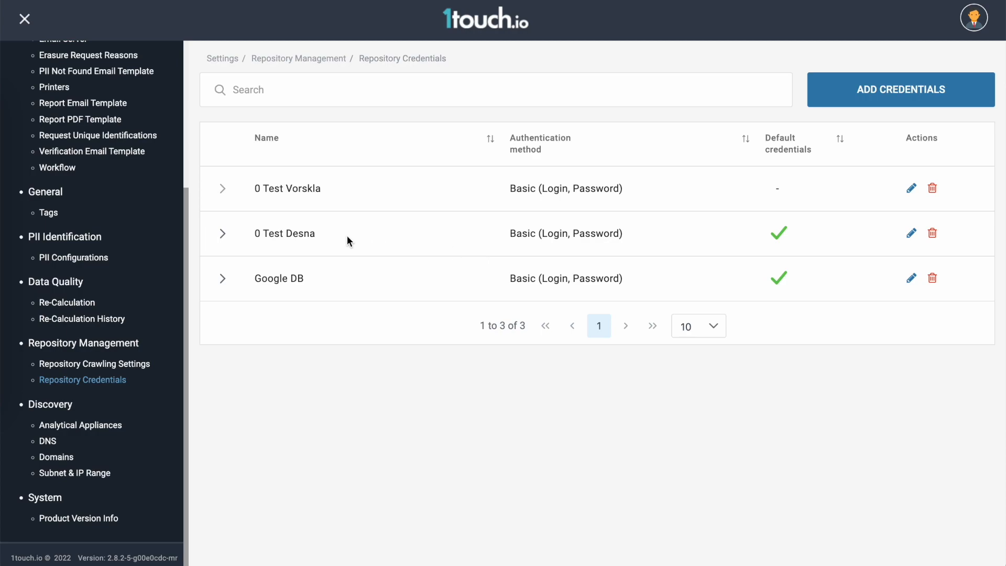
# Expand the Google DB entry in the credentials list and review its details.
pyautogui.moveTo(314, 233); pyautogui.dragTo(254, 232)
pyautogui.click(319, 274)
pyautogui.moveTo(319, 274); pyautogui.dragTo(240, 278)
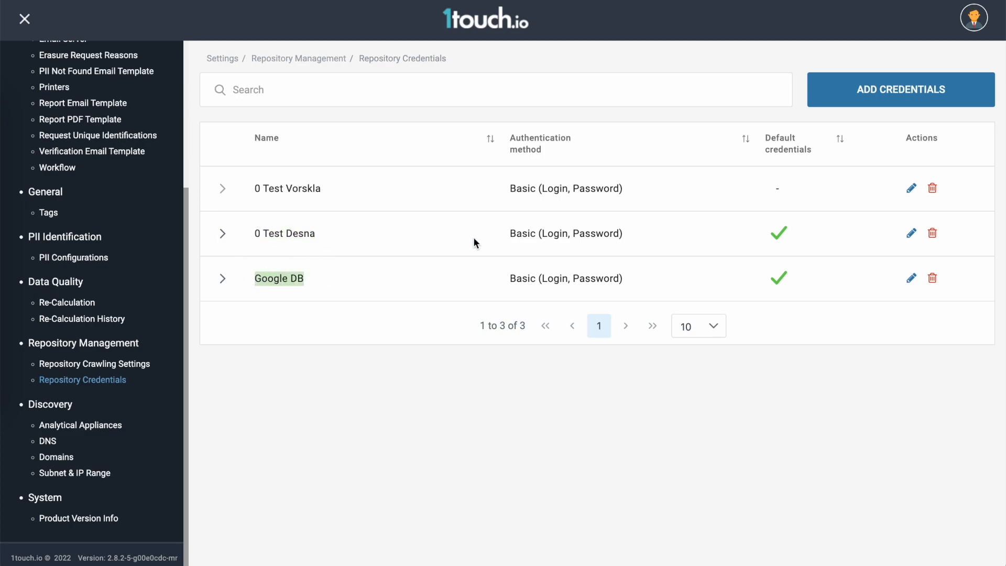
pyautogui.click(222, 278)
pyautogui.scroll(-2, 388, 282)
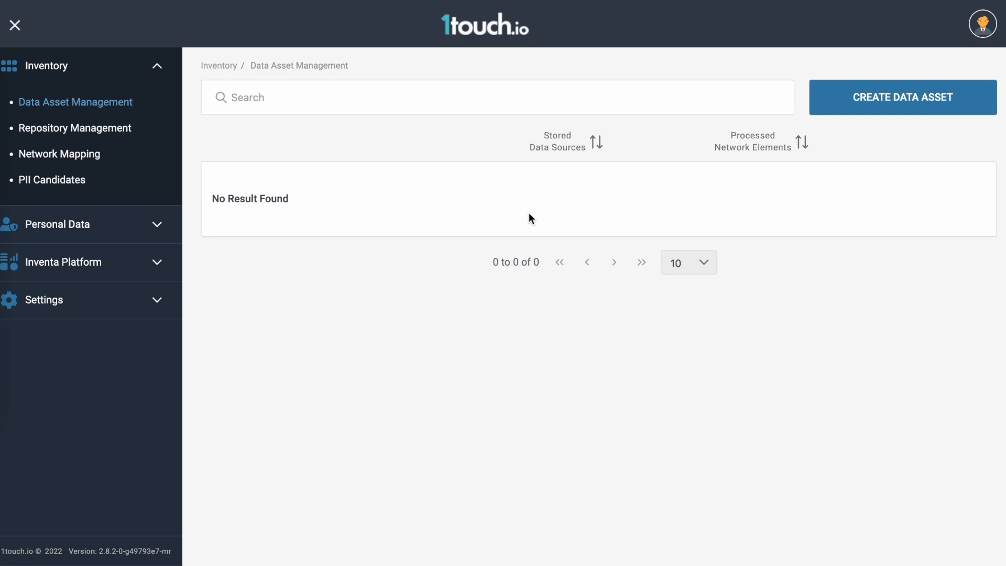
# Return to the Repository Credentials page from Data Asset Management.
pyautogui.click(155, 298)
pyautogui.scroll(-5, 155, 299)
pyautogui.scroll(-2, 155, 298)
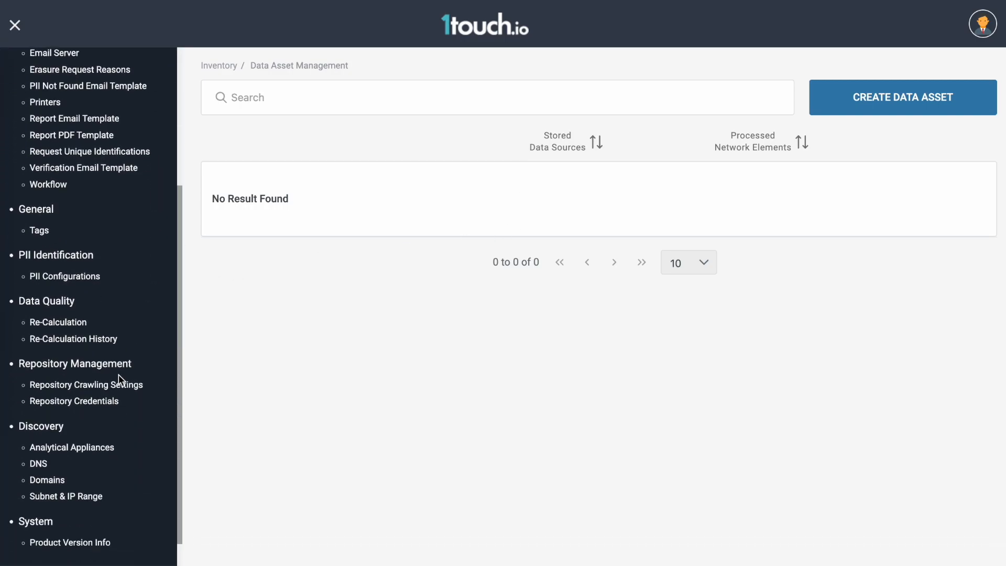
pyautogui.click(90, 402)
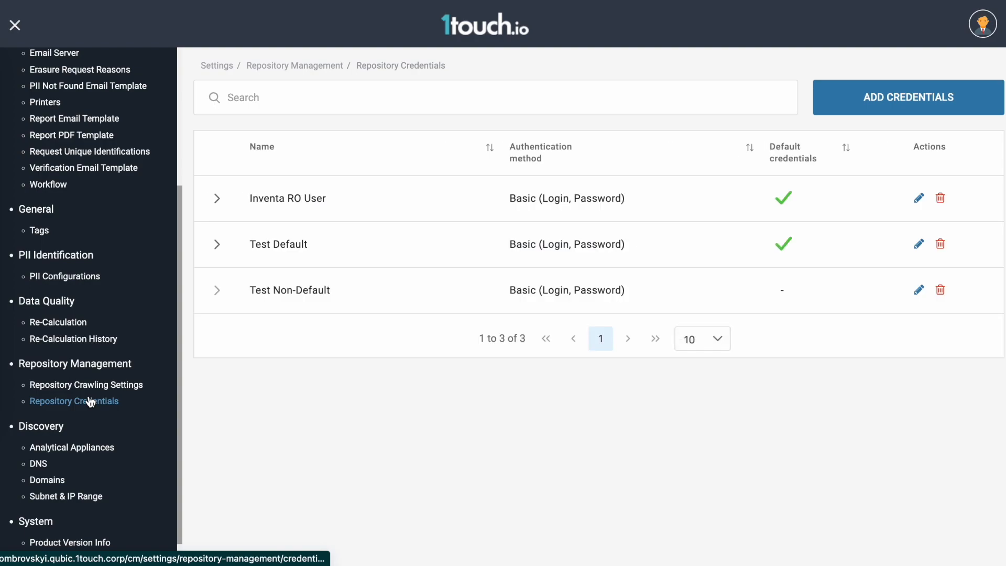
# Start new repository credentials named "Amazon S3" with the Access keys - Amazon (Access key, Secret key) authentication method.
pyautogui.click(900, 98)
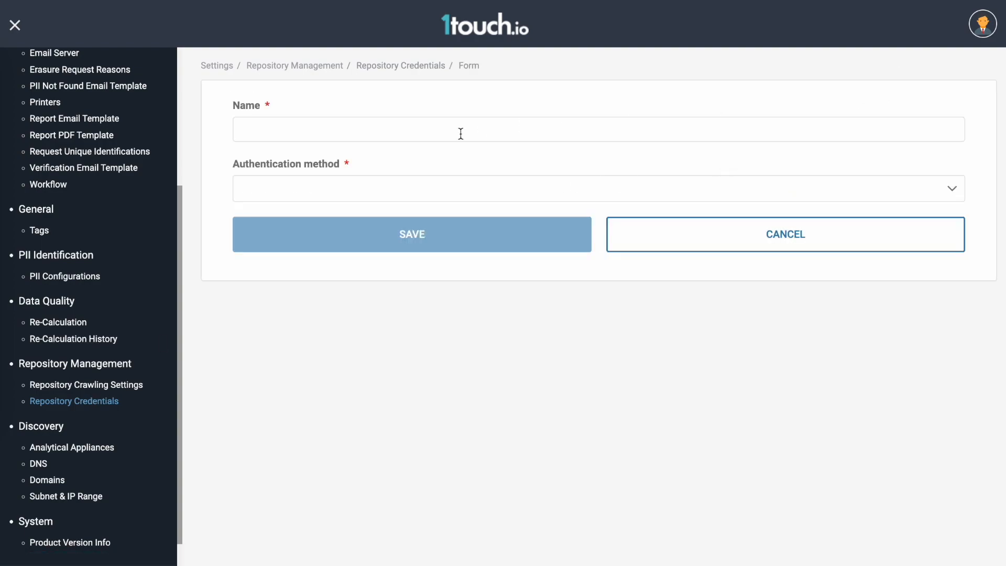
pyautogui.write('Amazon S3')
pyautogui.click(347, 185)
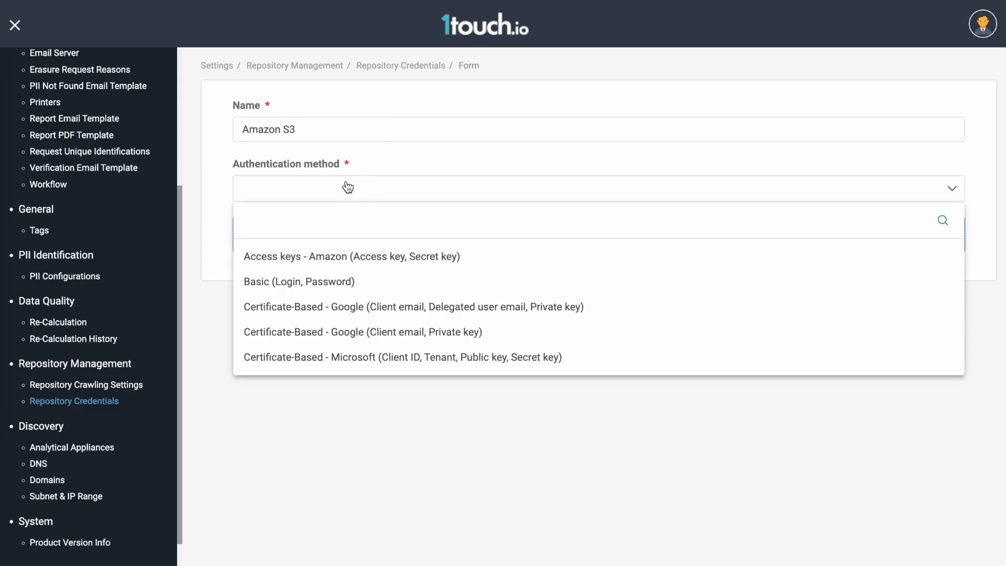
pyautogui.click(314, 257)
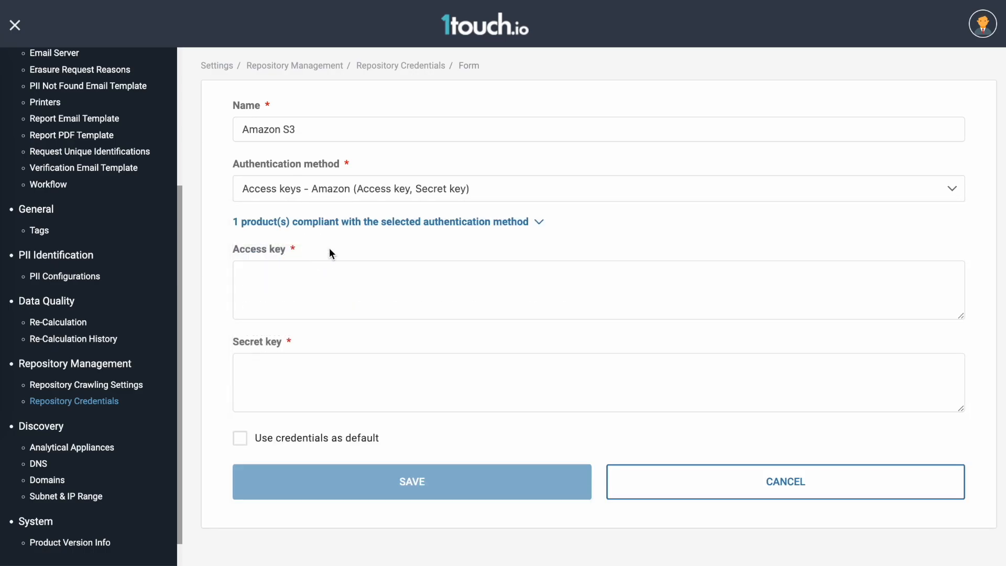
# Review the products compliant with the selected authentication method, and paste the Amazon access key and secret key into their fields.
pyautogui.click(349, 224)
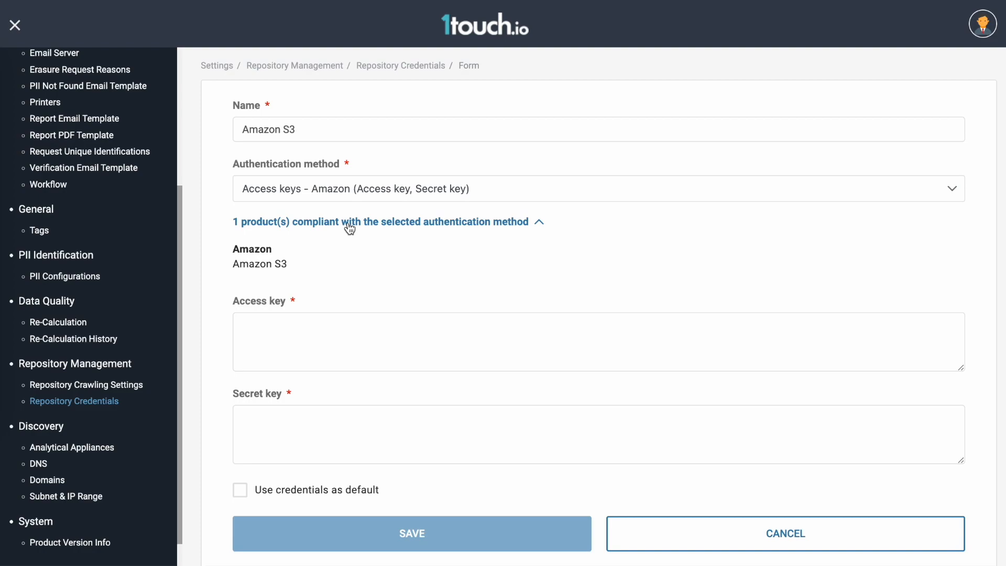
pyautogui.moveTo(297, 265); pyautogui.dragTo(231, 257)
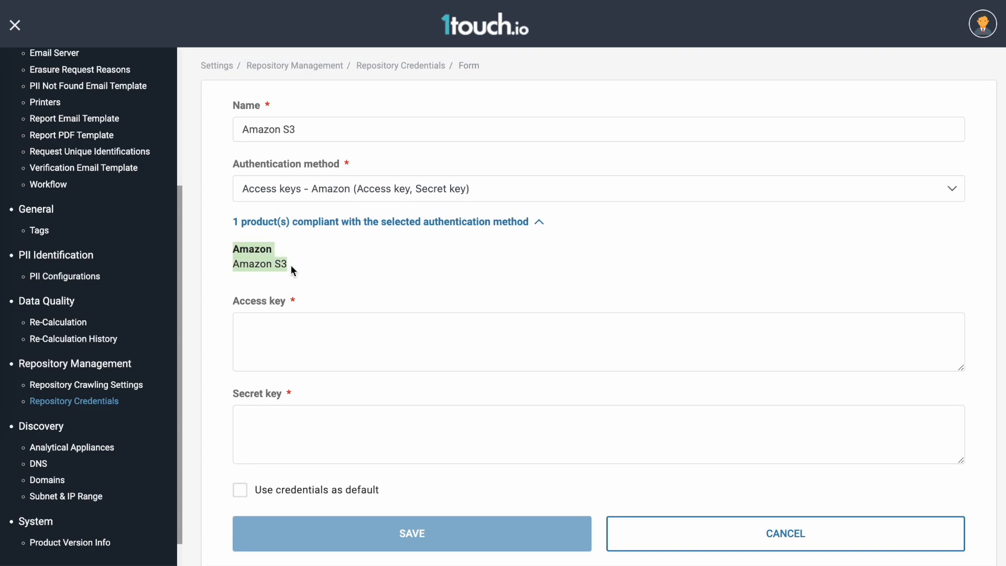
pyautogui.scroll(-1, 289, 267)
pyautogui.click(287, 290)
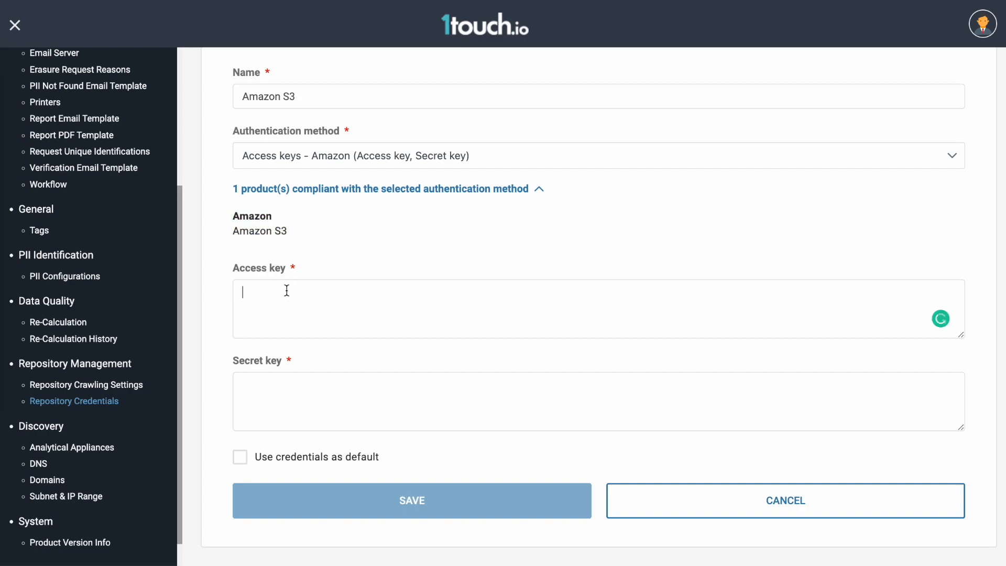
pyautogui.hotkey('ctrl', 'v')
pyautogui.click(290, 383)
pyautogui.hotkey('ctrl', 'v')
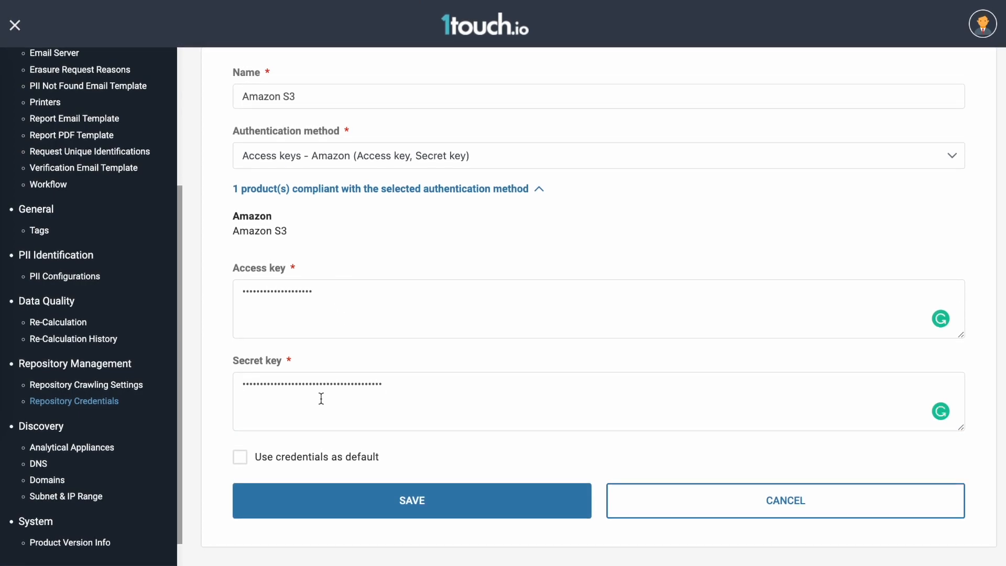
# Make the credentials default for Amazon S3 on all available and future appliances, and save them.
pyautogui.click(240, 457)
pyautogui.scroll(-1, 472, 283)
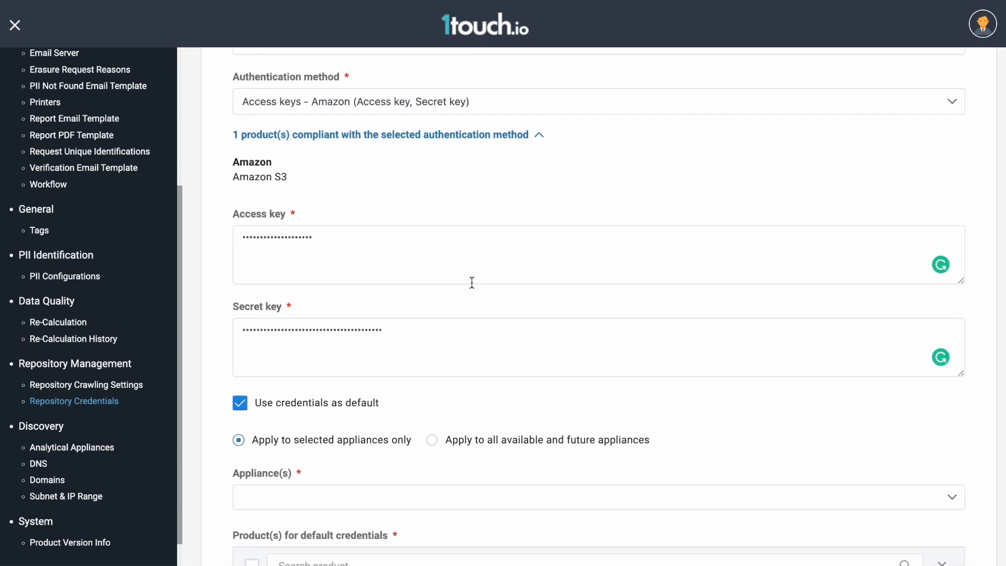
pyautogui.scroll(-4, 471, 277)
pyautogui.click(432, 234)
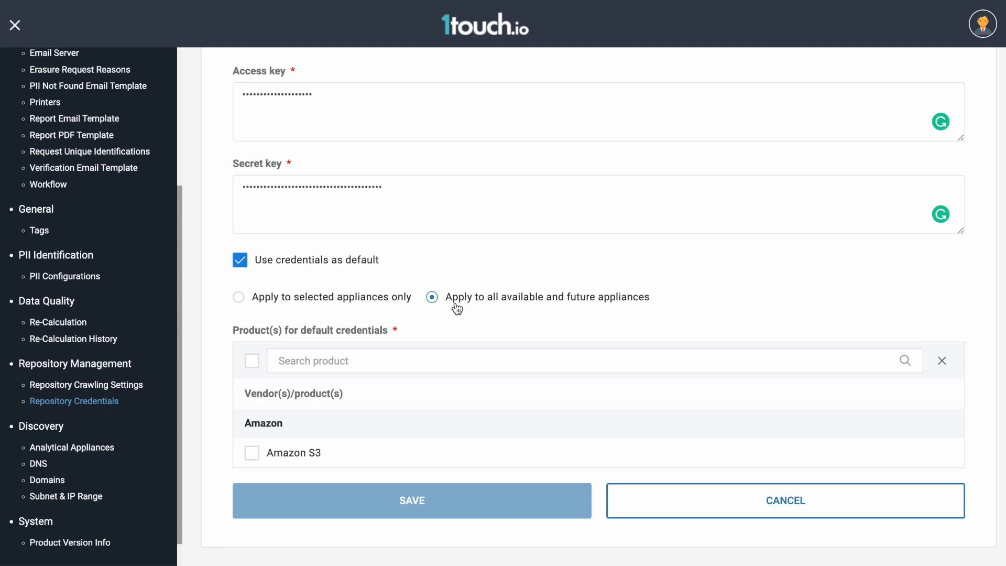
pyautogui.click(252, 453)
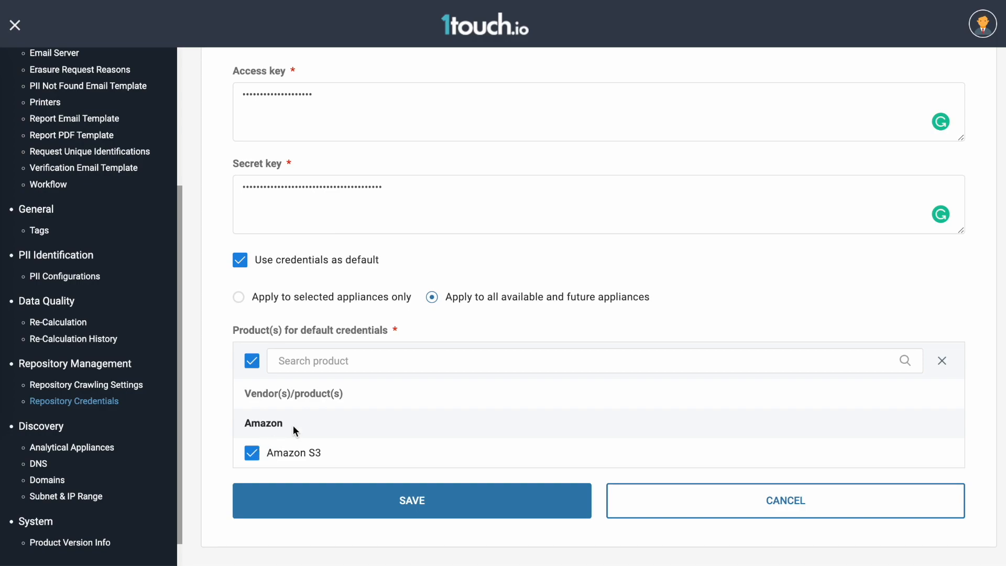
pyautogui.click(360, 502)
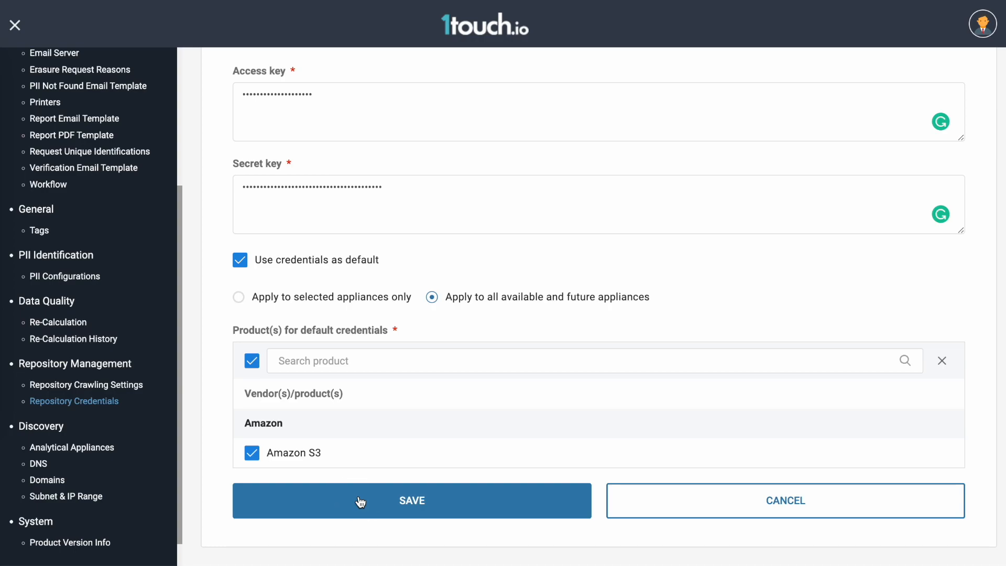